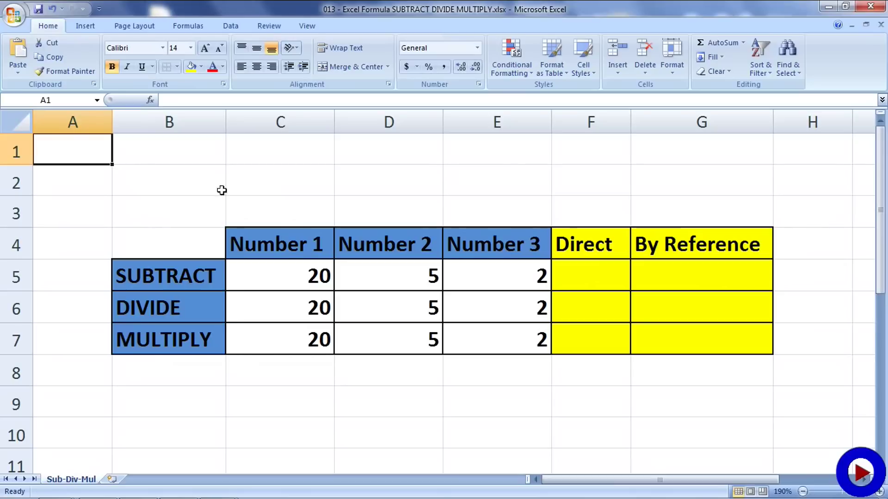
Enter =20-5-2 in F5 so the SUBTRACT row's Direct result shows 13.
click(581, 277)
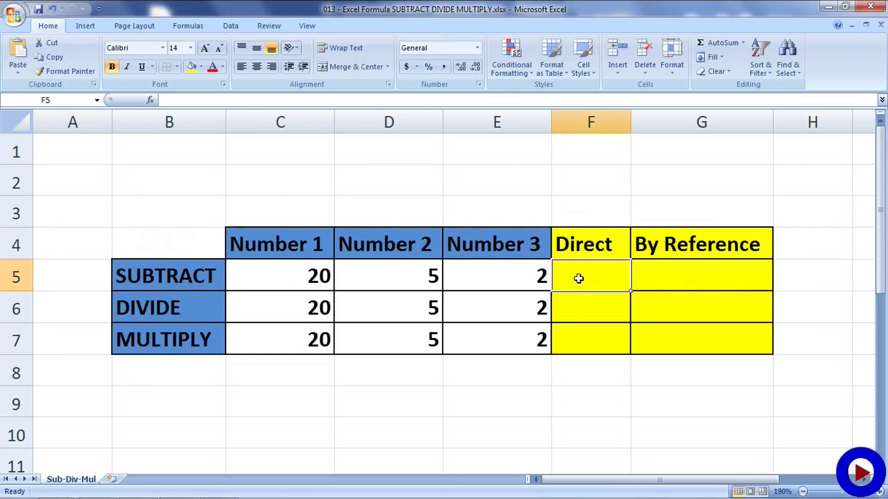
text(=)
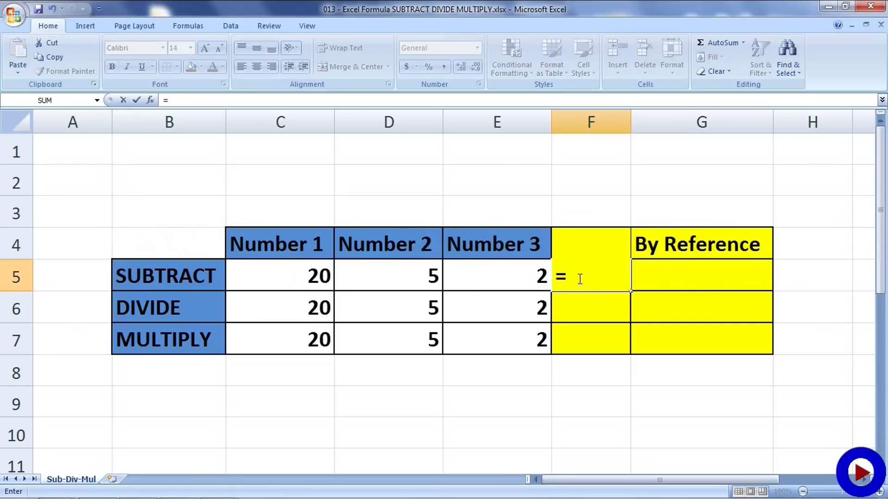
text(20-)
text(5)
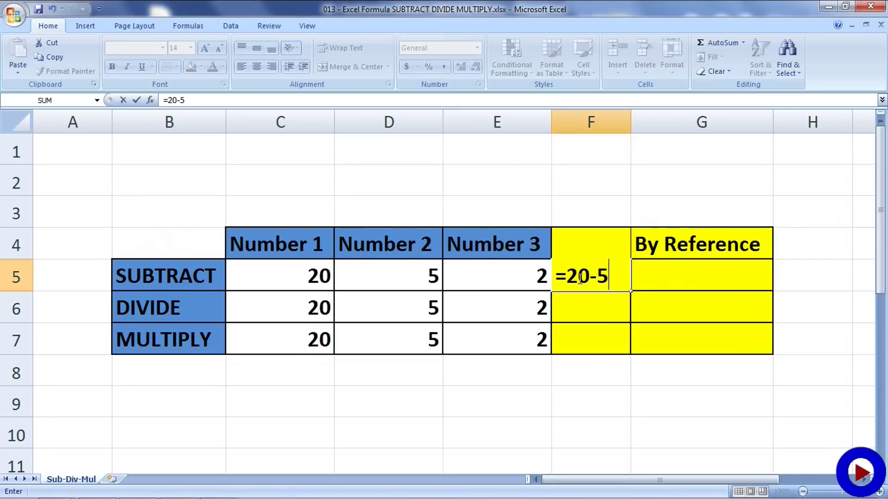
text(-2)
key(Return)
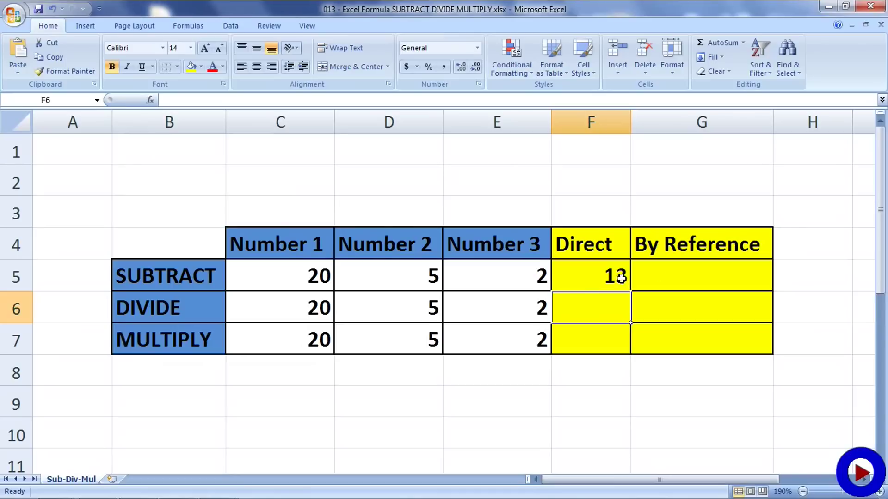
Enter =C5-D5-E5 in G5 by clicking the cells, giving 13 under By Reference.
click(695, 271)
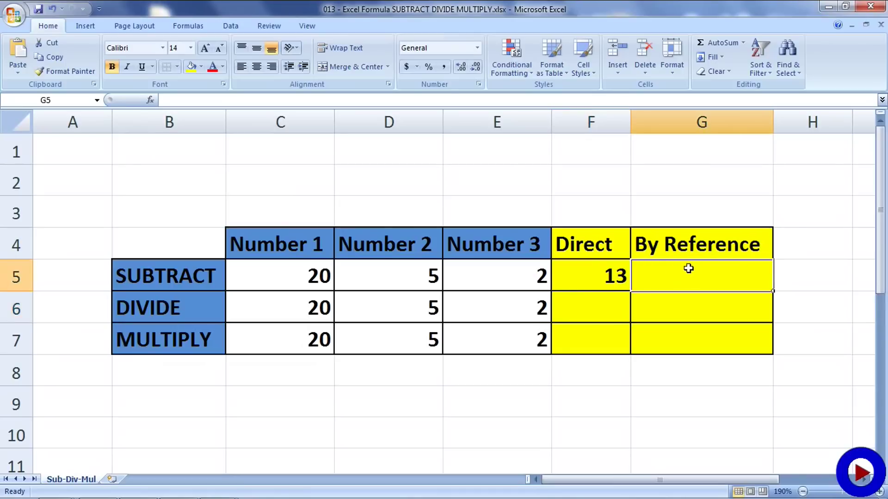
text(=)
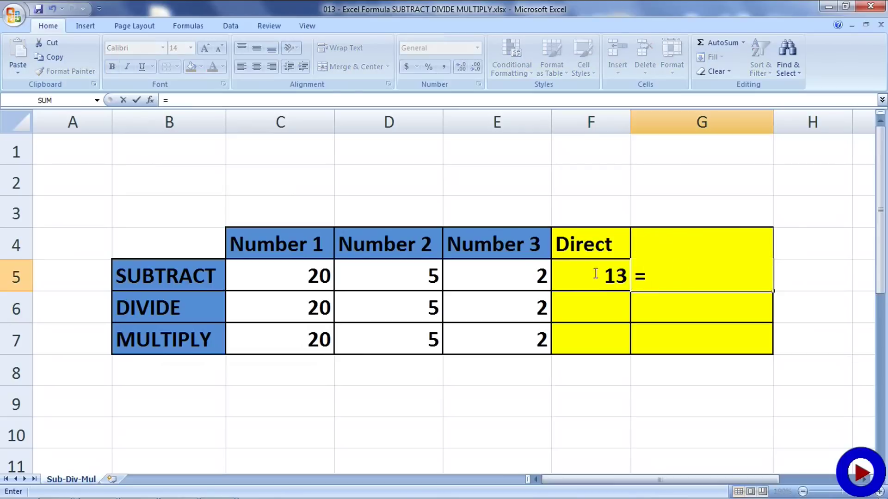
click(302, 283)
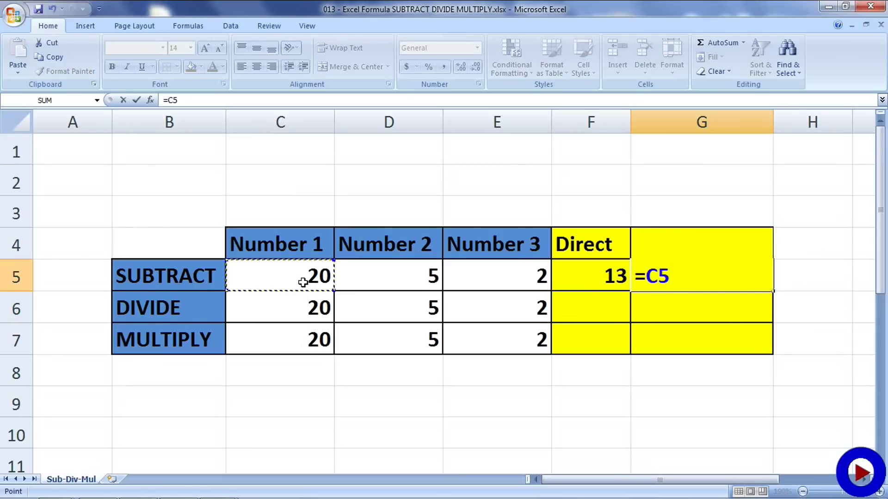
text(-)
click(376, 274)
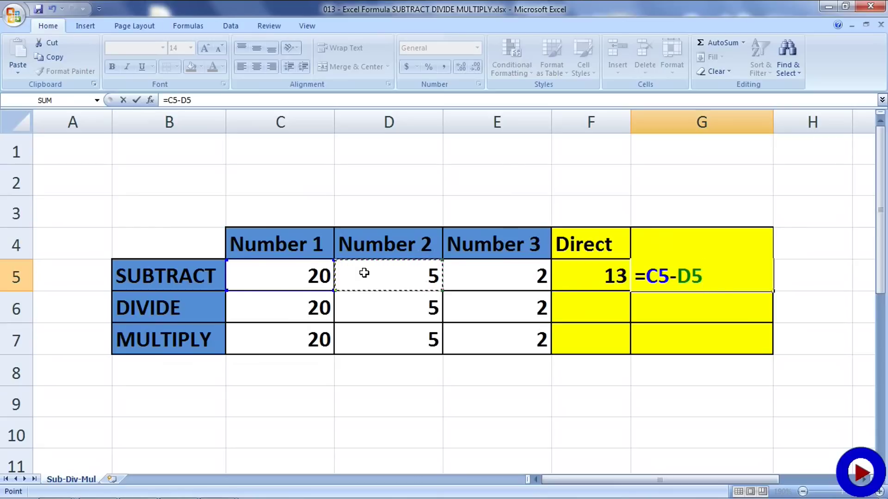
text(-)
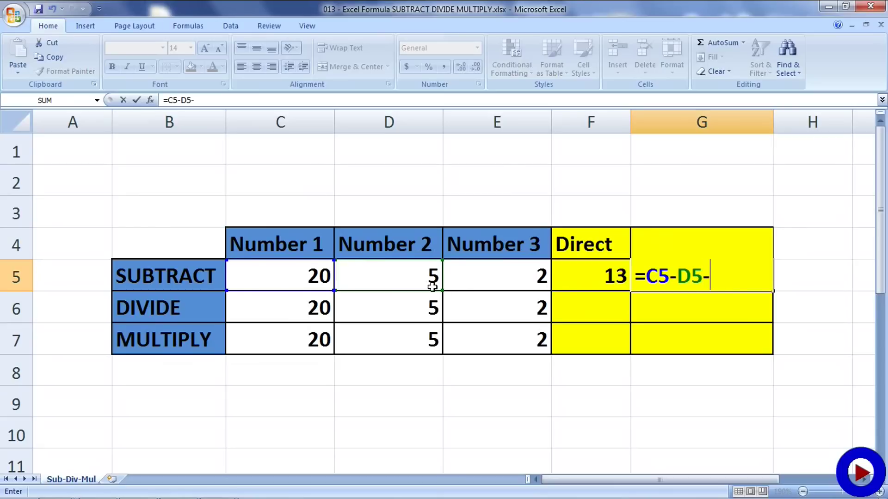
click(472, 279)
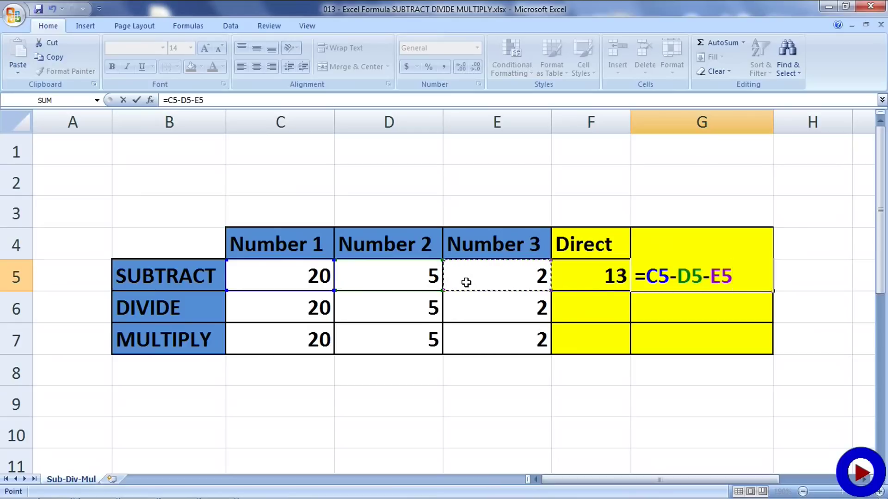
key(Return)
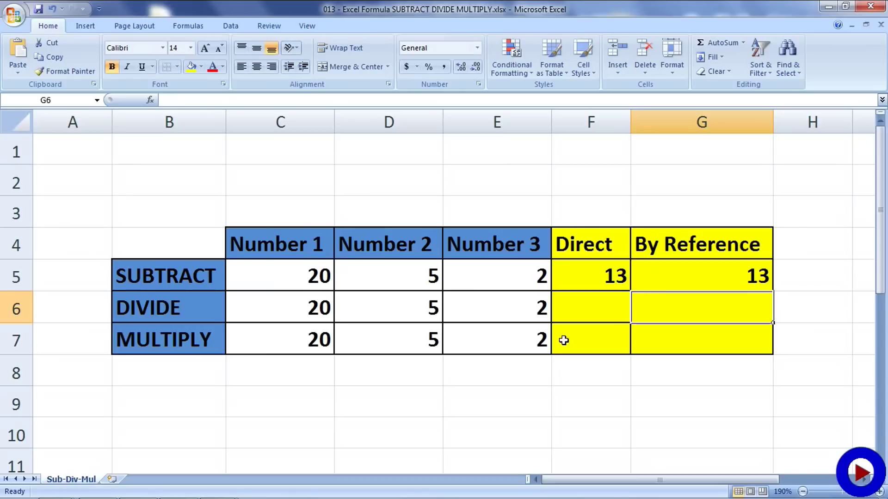
Change C5 to 25 so G5 recalculates to 18 while F5 stays 13.
click(323, 279)
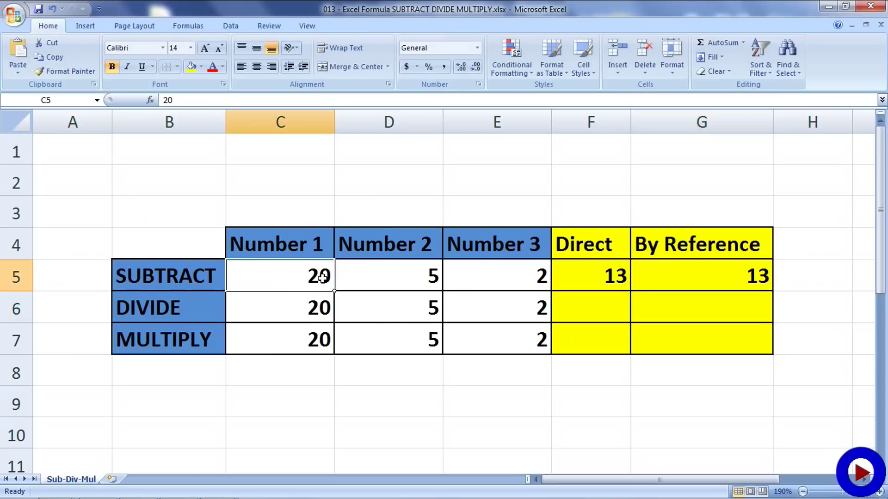
text(25)
key(Return)
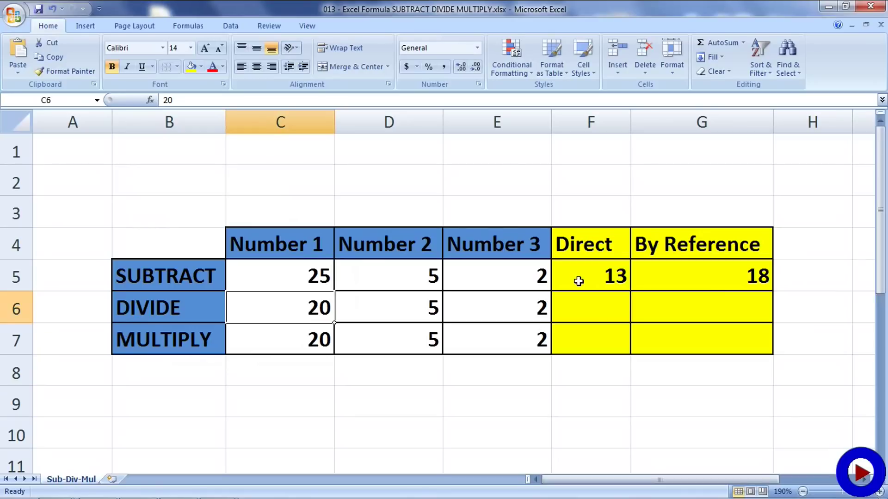
Enter =20/5/2 in F6 so the DIVIDE row's Direct result shows 2.
click(582, 309)
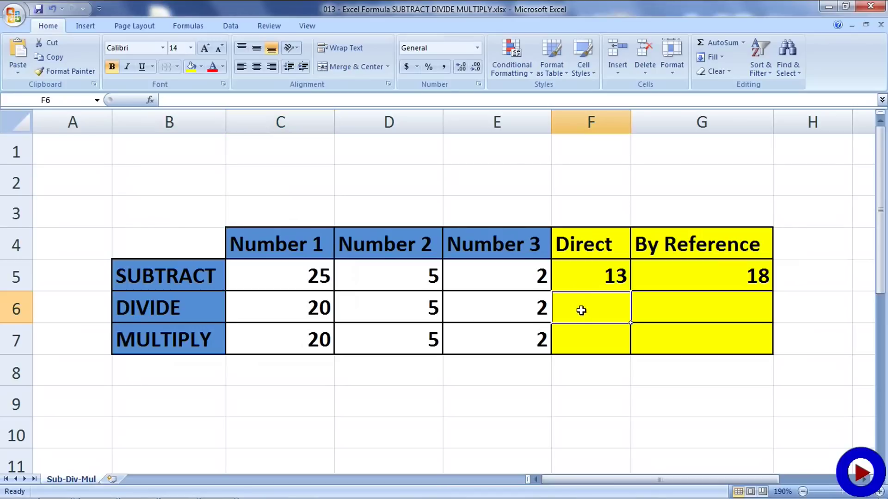
text(=)
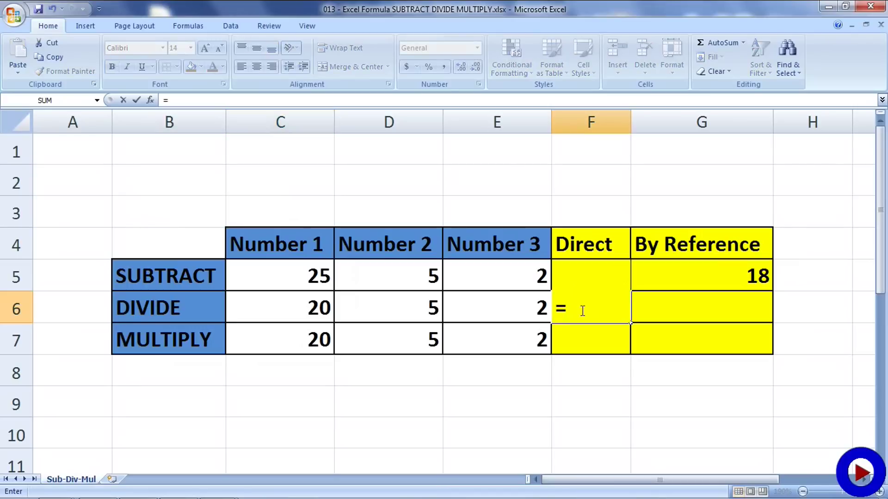
text(20/5)
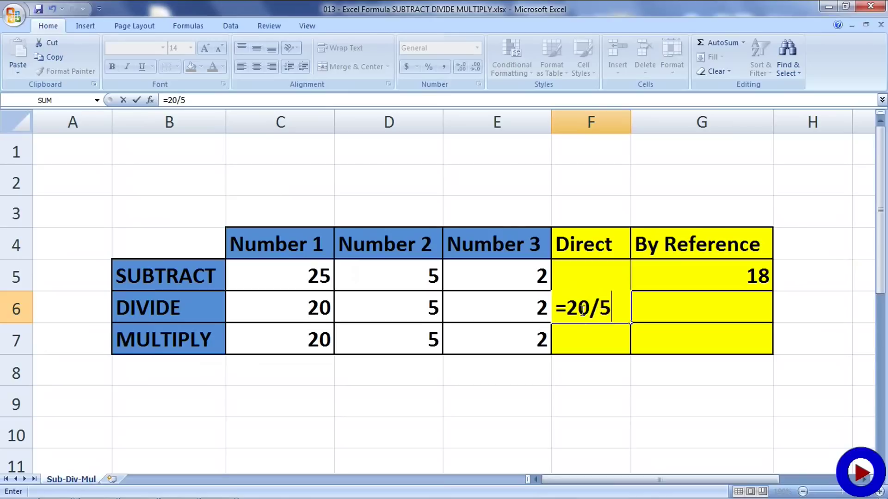
text(/2)
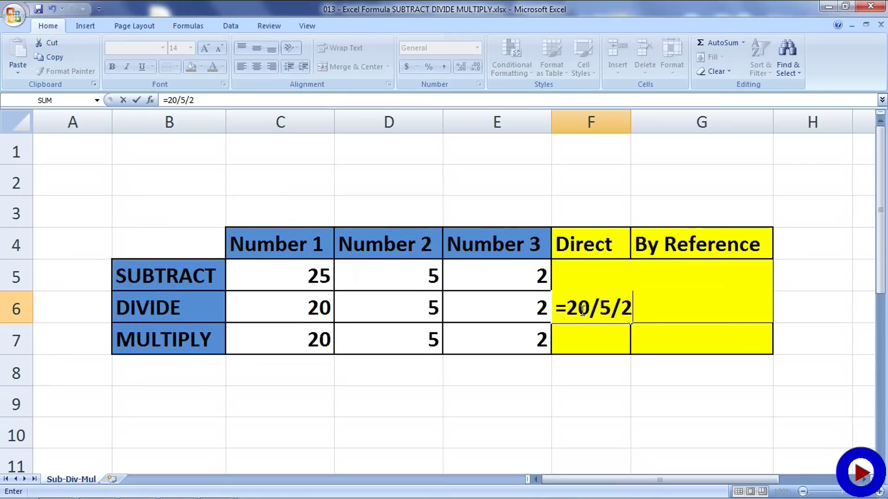
key(Return)
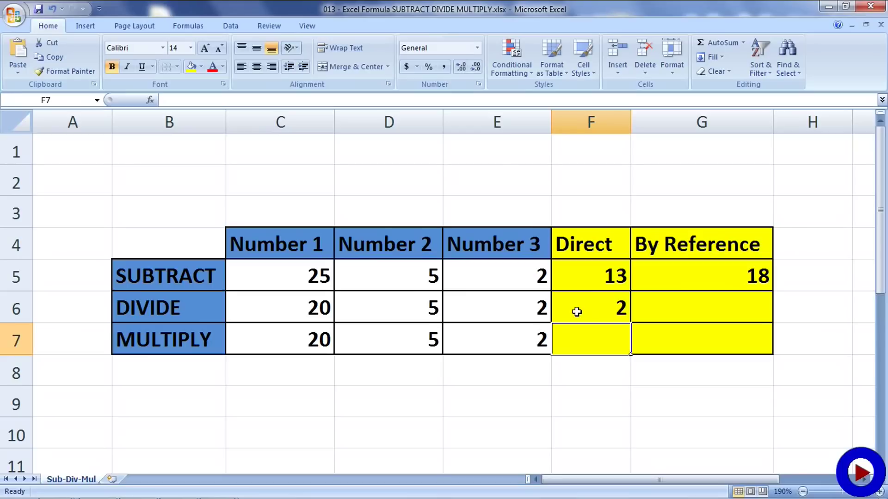
Enter =C6/D6/E6 in G6 by clicking the cells, giving 2 under By Reference.
key(ctrl+z)
double_click(672, 305)
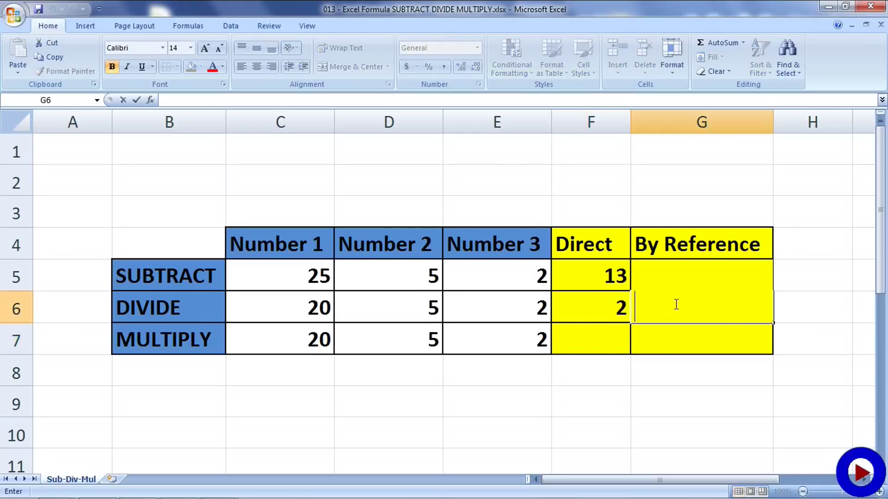
text(=)
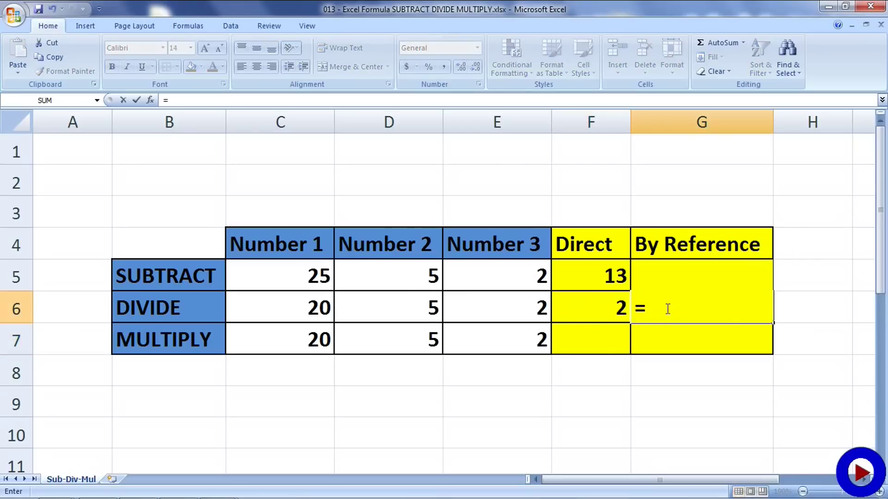
click(314, 303)
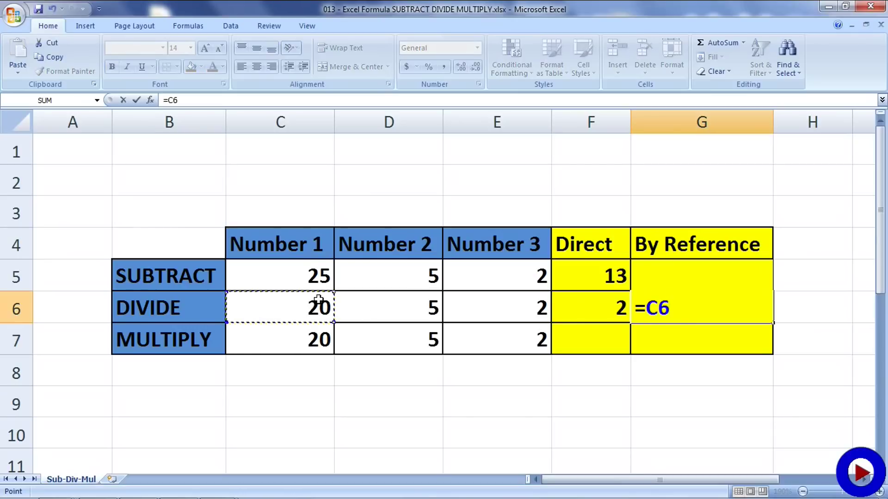
text(/)
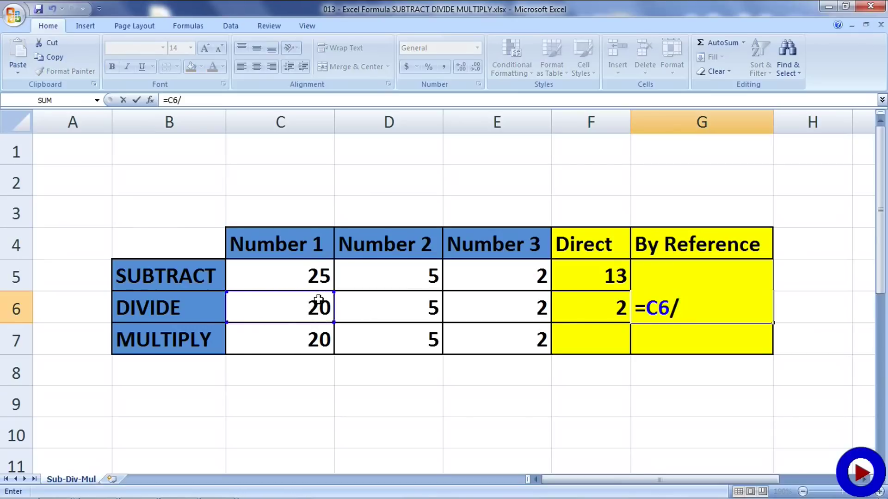
click(379, 310)
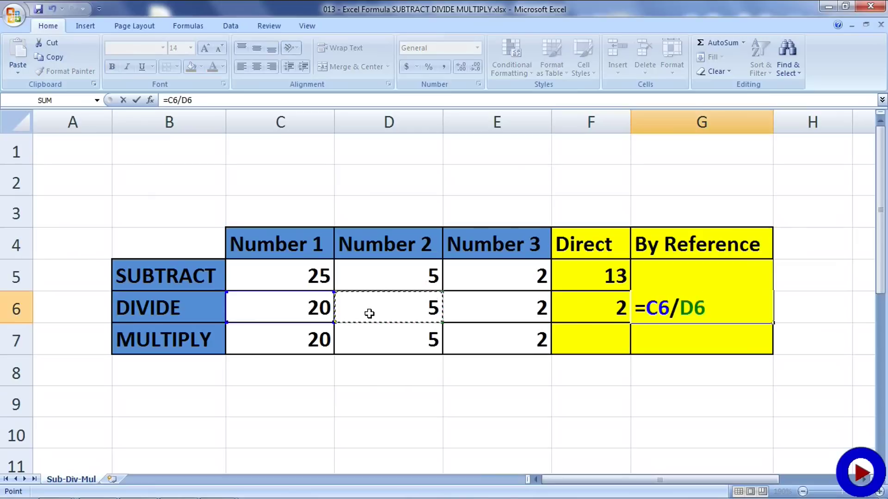
text(/)
click(483, 310)
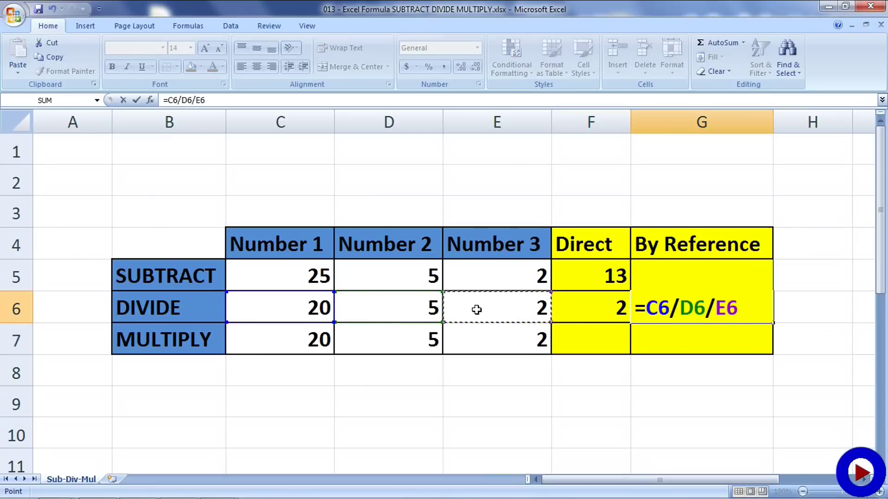
key(Return)
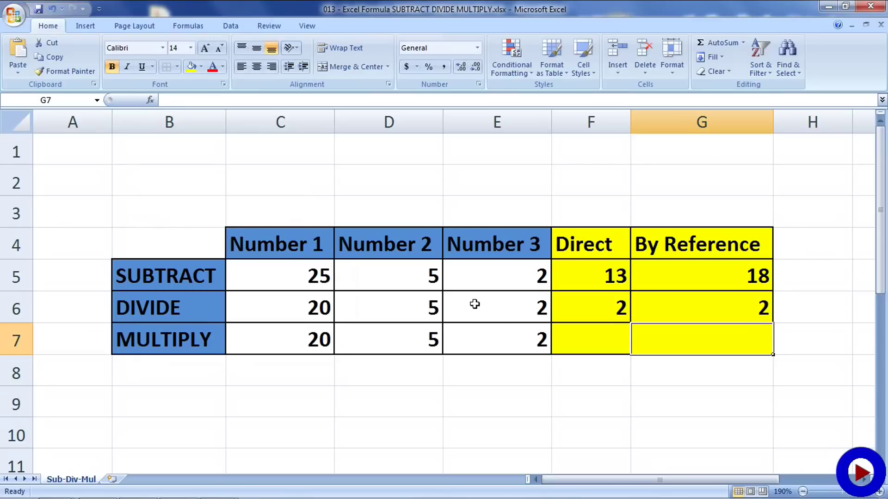
click(562, 336)
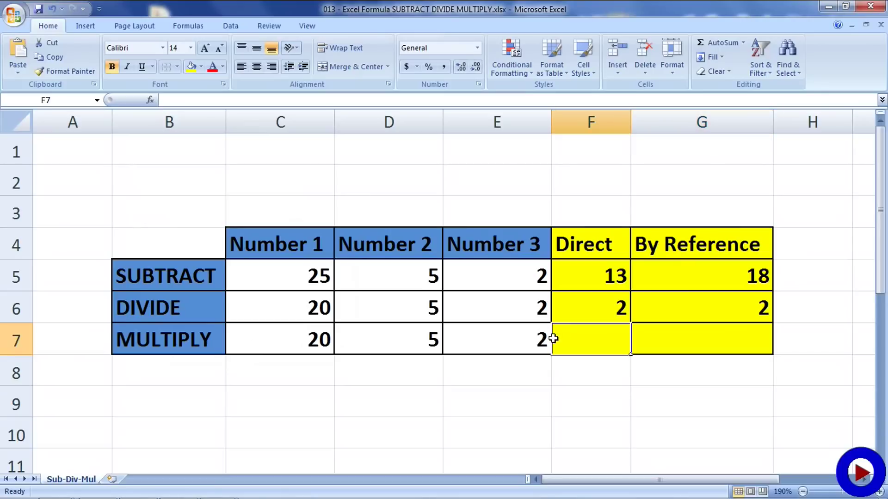
Enter =20*5*2 in F7 so the MULTIPLY row's Direct result shows 200.
text(=20)
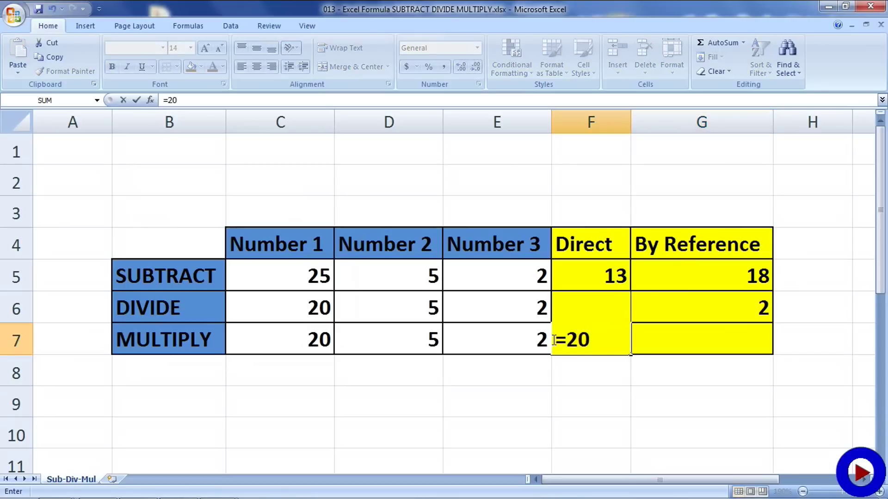
text(*5*2)
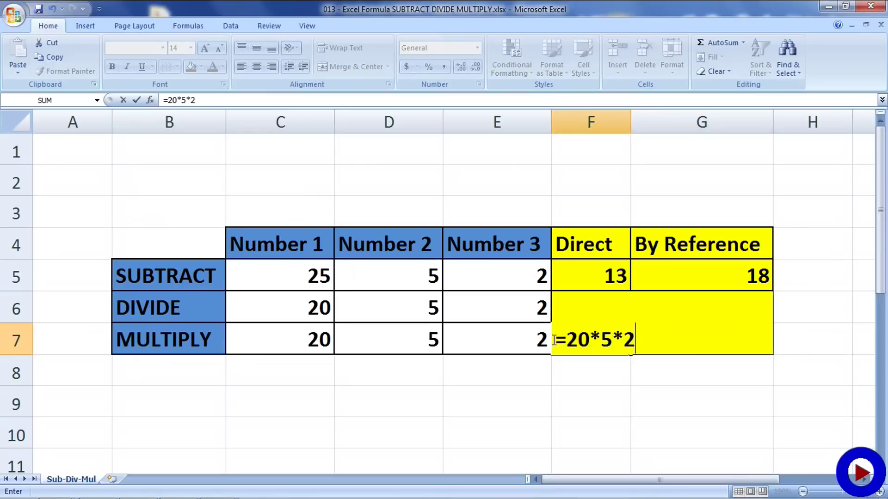
key(Return)
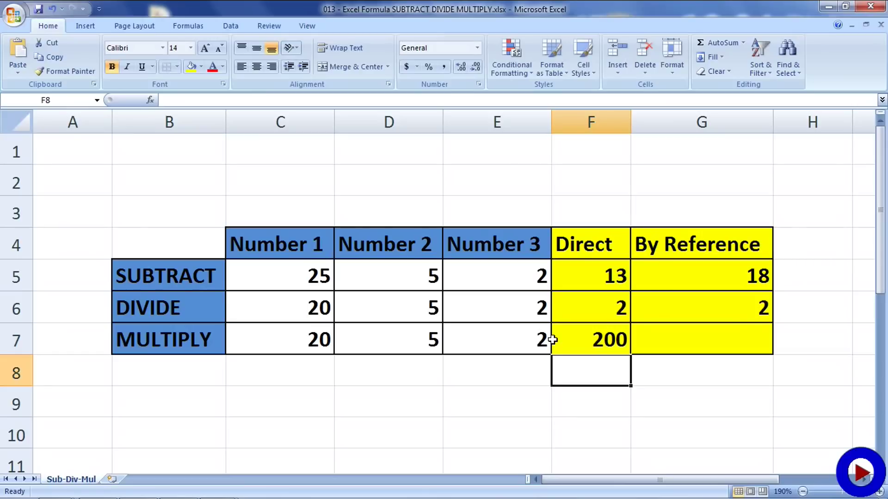
Enter =C7*D7*E7 in G7 by clicking the cells, giving 200 under By Reference.
click(675, 344)
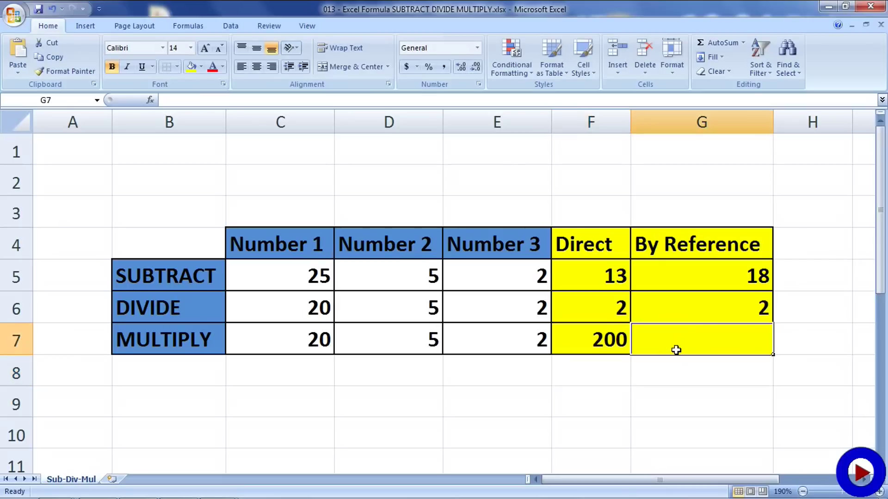
text(=)
click(317, 341)
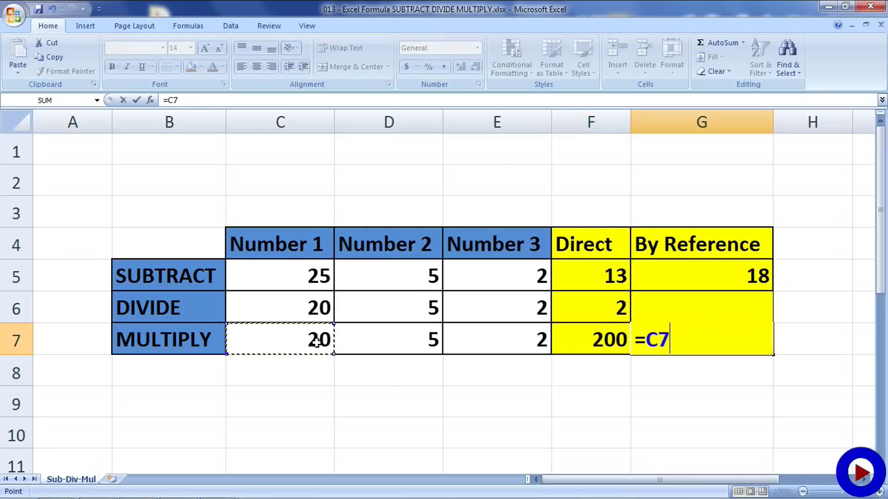
text(*)
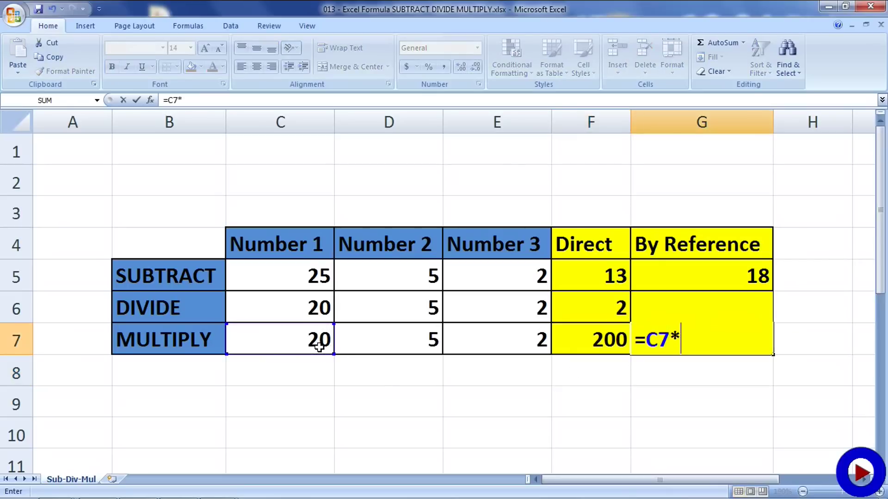
click(346, 343)
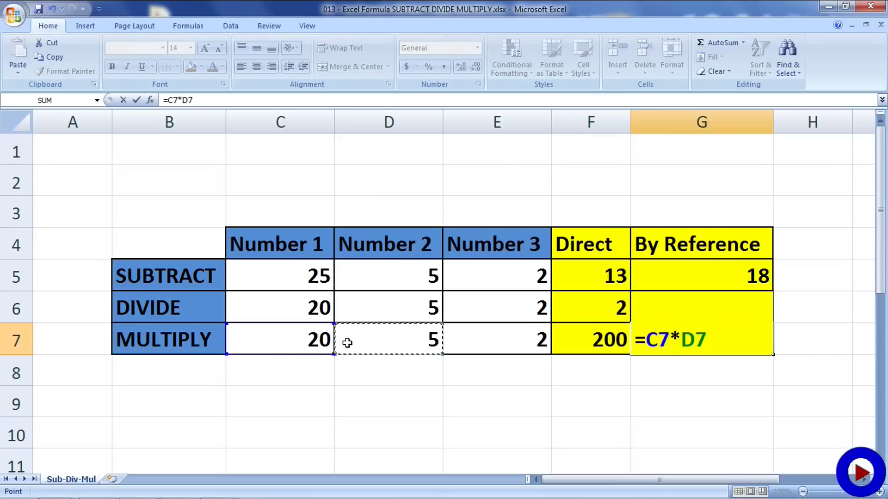
text(*)
click(526, 346)
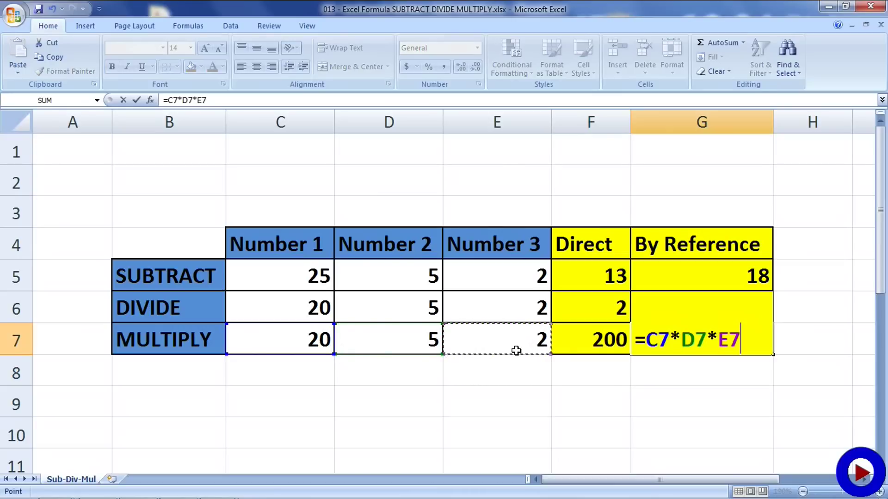
key(Return)
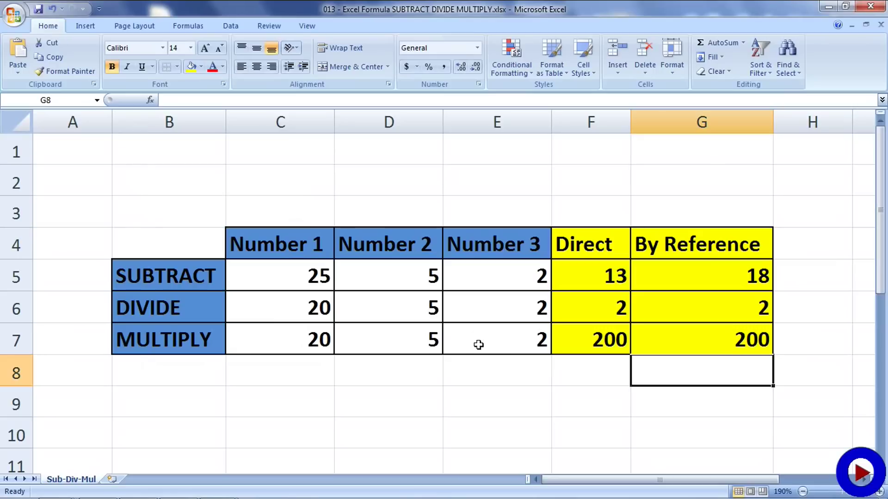
Enter the numbers 20, 5 and 2 into C8, D8 and E8.
click(287, 367)
text(20)
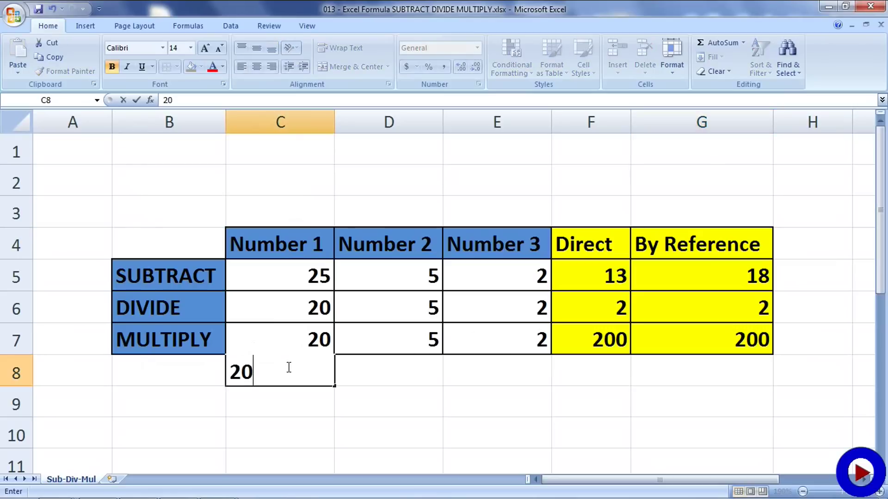
key(Return)
key(Up)
key(Right)
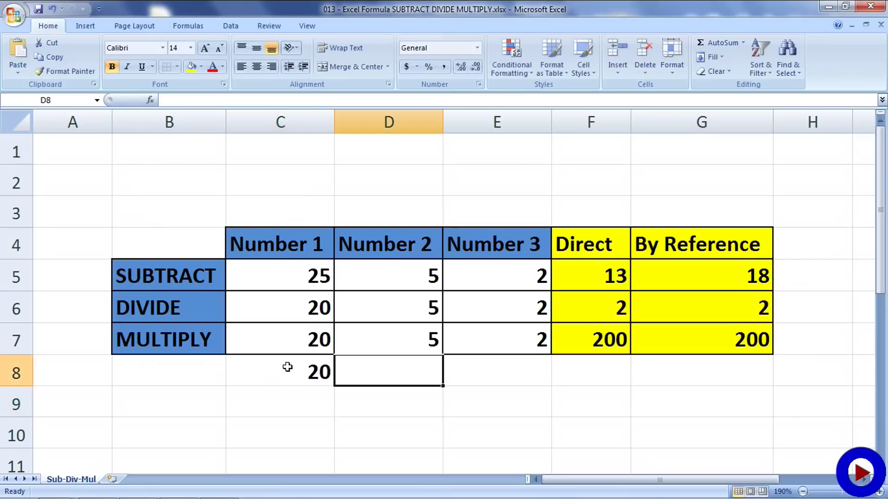
text(5)
key(Tab)
text(2)
key(Tab)
key(Tab)
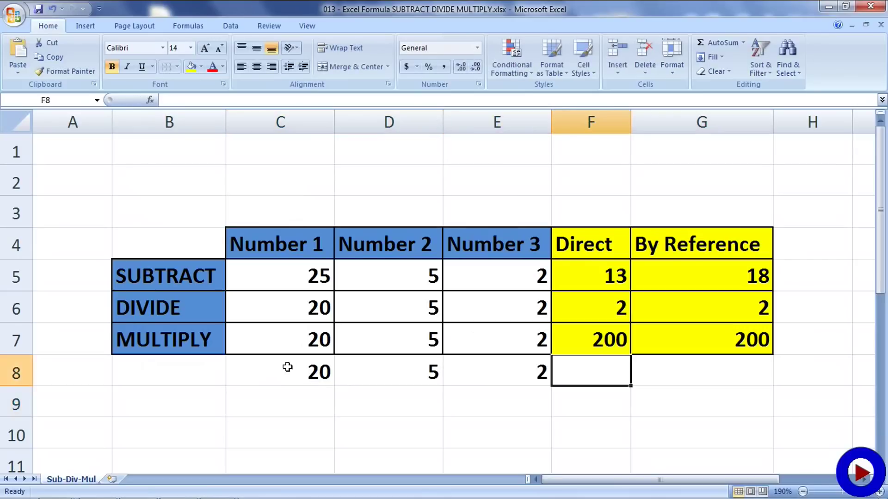
Enter =C8+D8*E8 in G8 by clicking the cells, returning 30.
text(=)
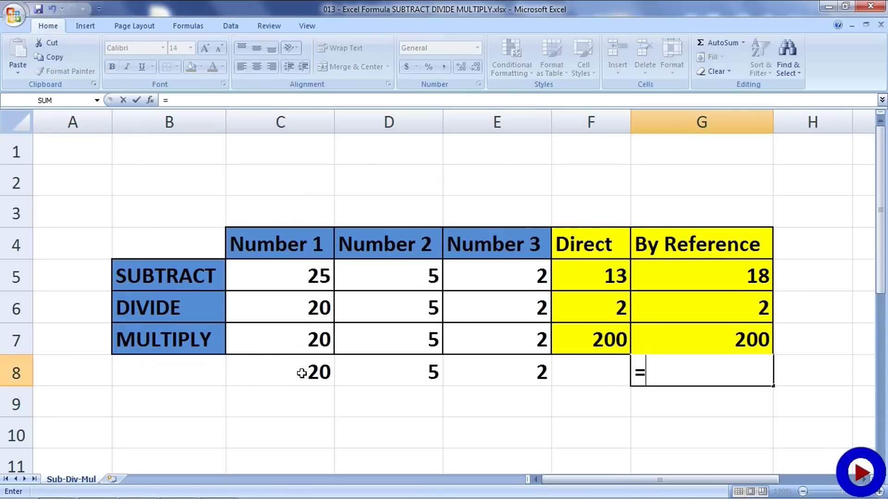
click(303, 373)
text(+)
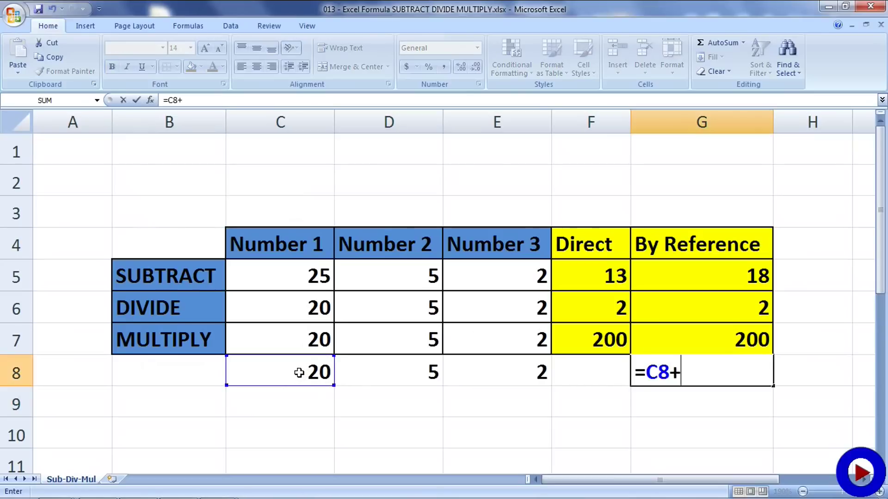
click(365, 369)
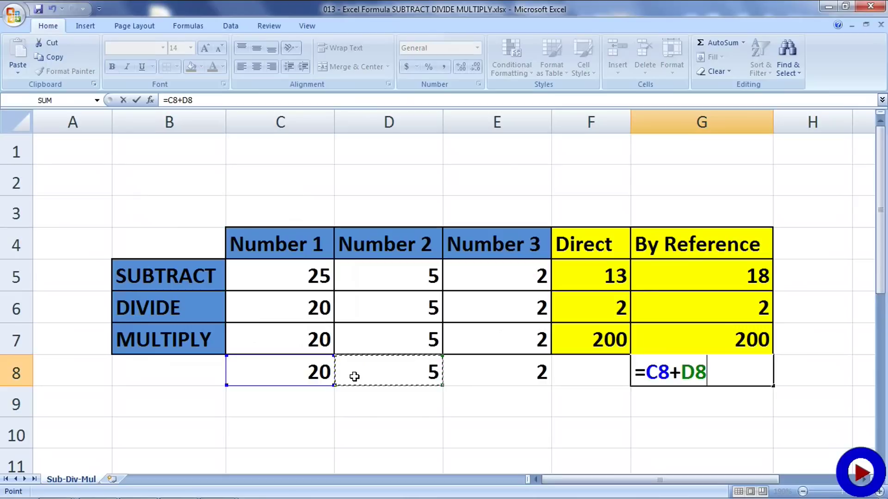
text(*)
click(504, 372)
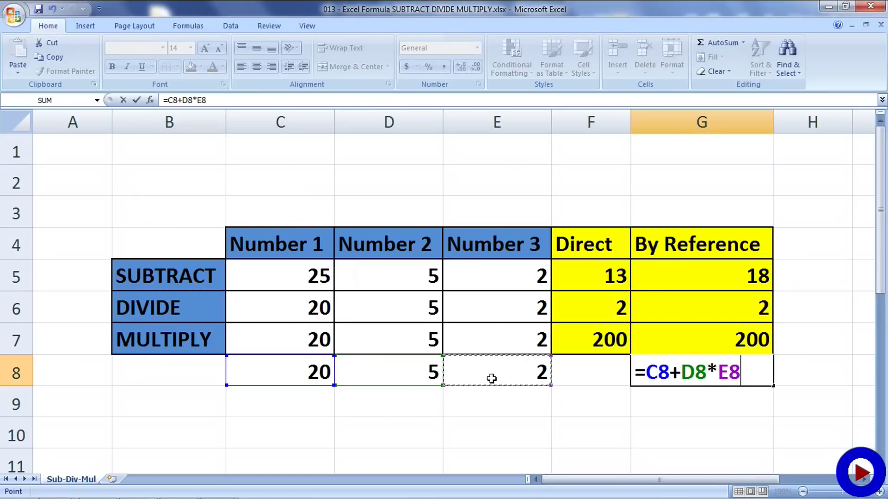
key(Return)
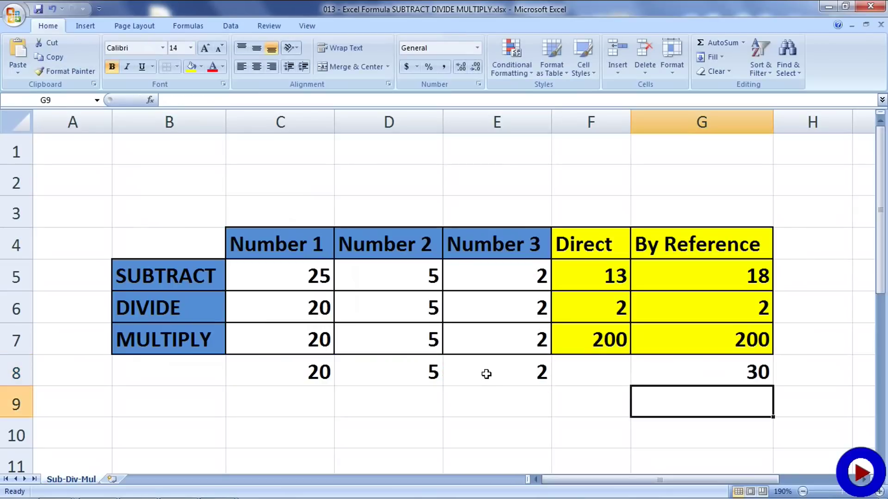
Review G8's formula without changing it, then begin G9 with =(.
double_click(701, 372)
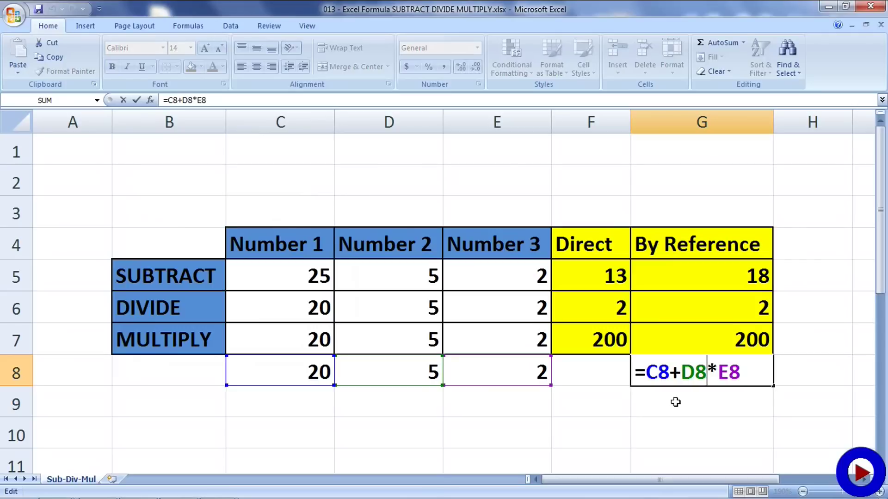
key(Return)
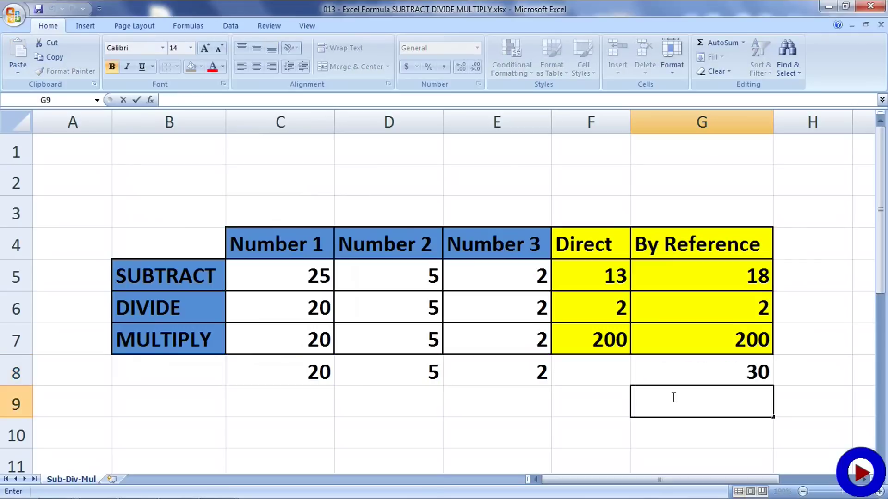
text(=)
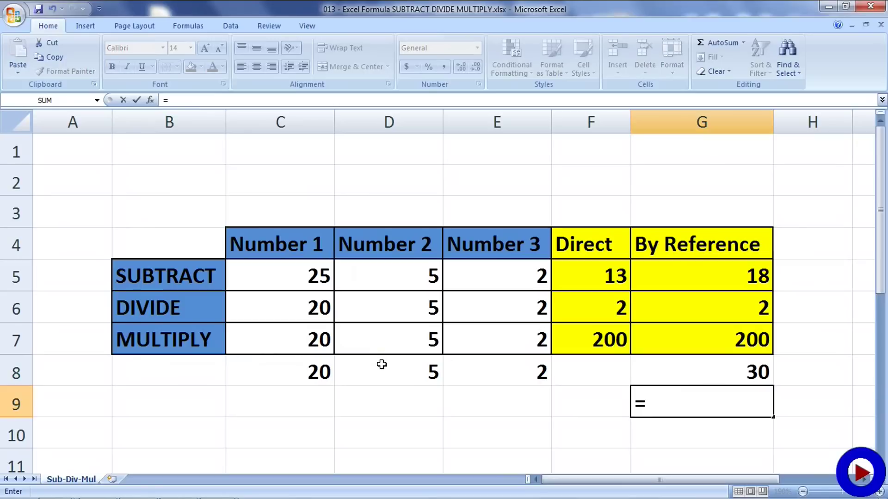
text(()
Complete G9 as =(C8+D8)*E8, returning 50.
click(309, 372)
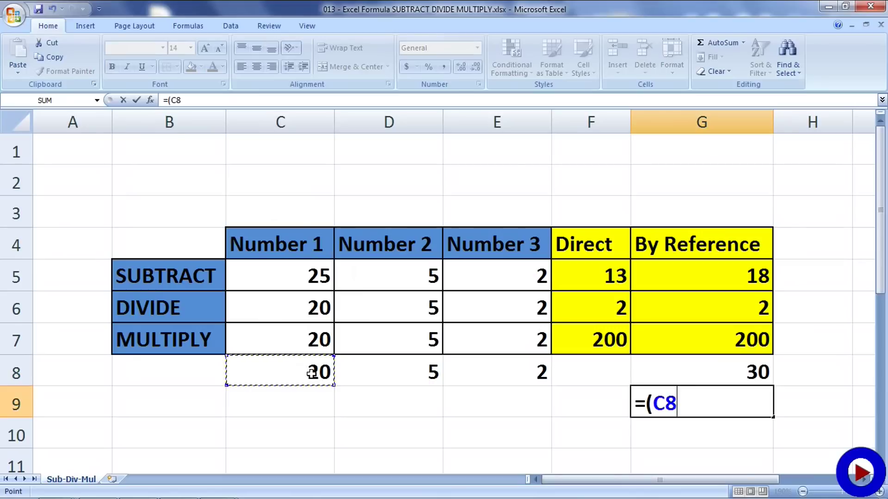
text(+)
click(380, 368)
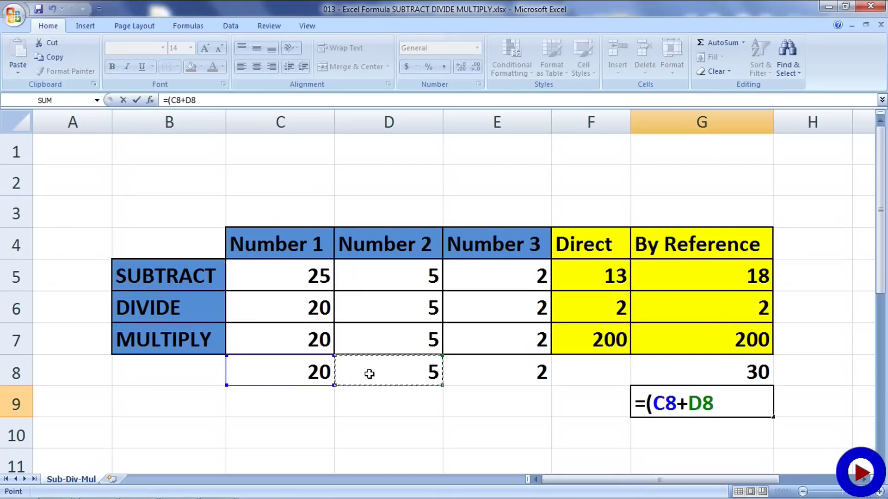
text()*)
click(468, 371)
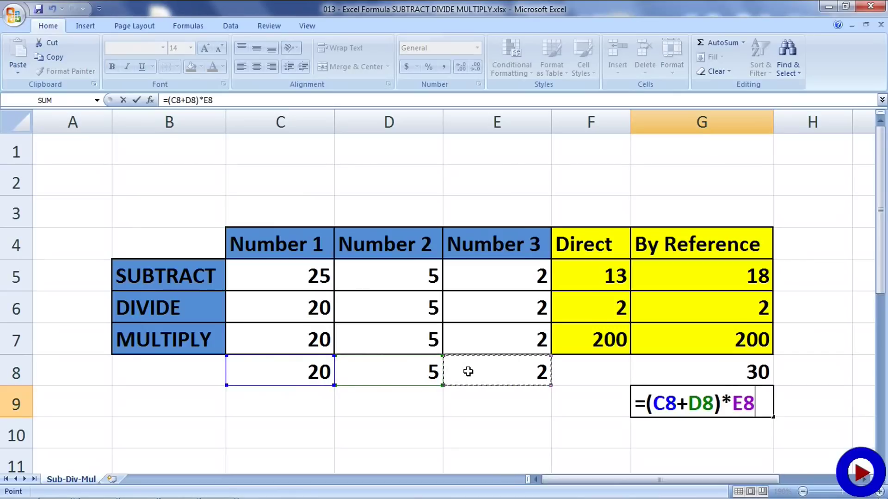
key(Return)
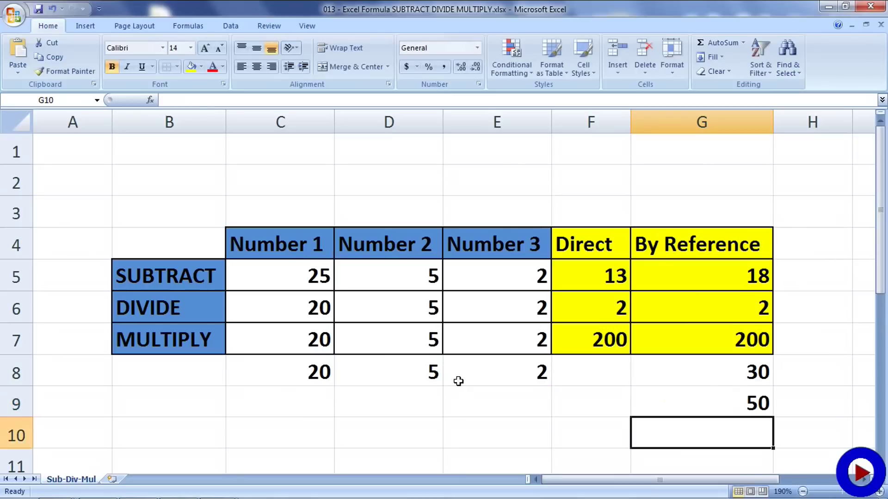